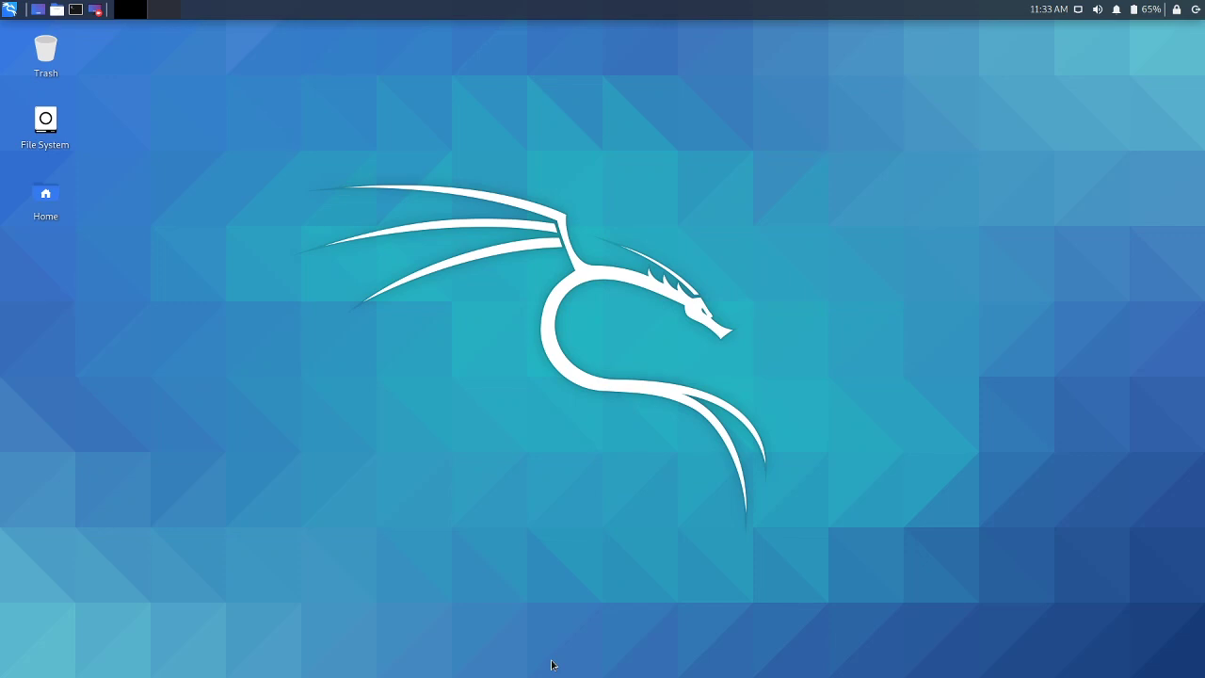
Step: Launch the web browser from the Whisker menu and load defendtheweb.net
left_click(9, 8)
left_click(179, 115)
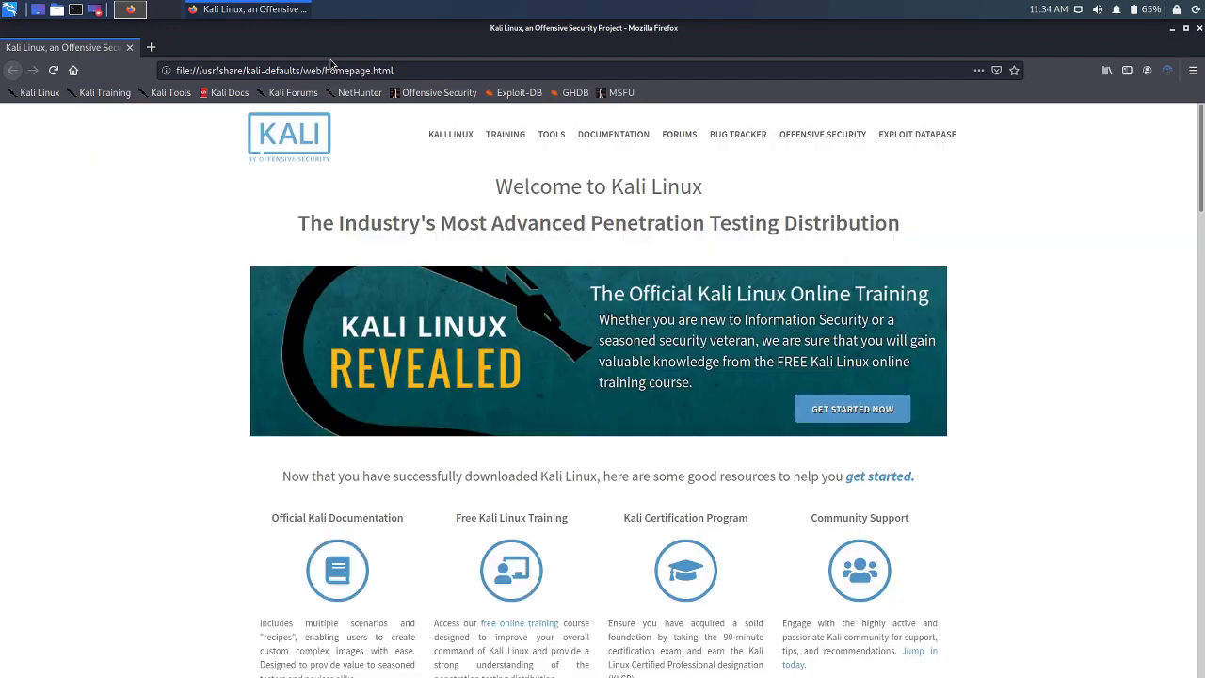
left_click(331, 67)
type("defendtheweb.net/")
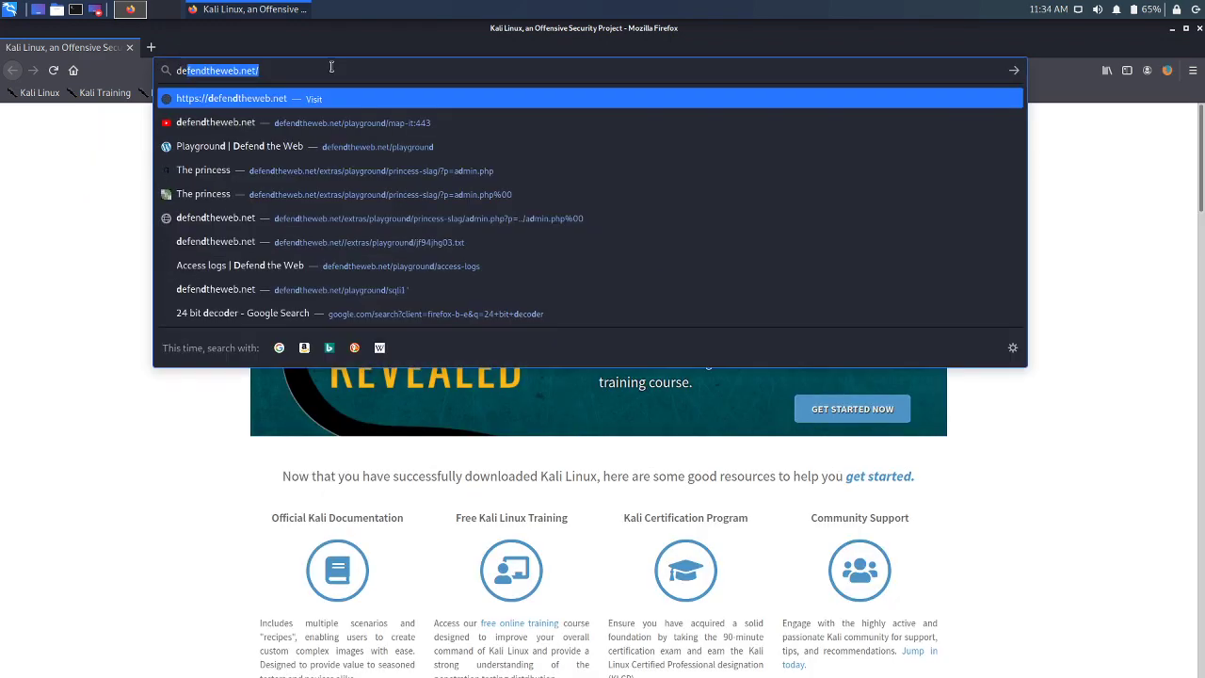
key("Return")
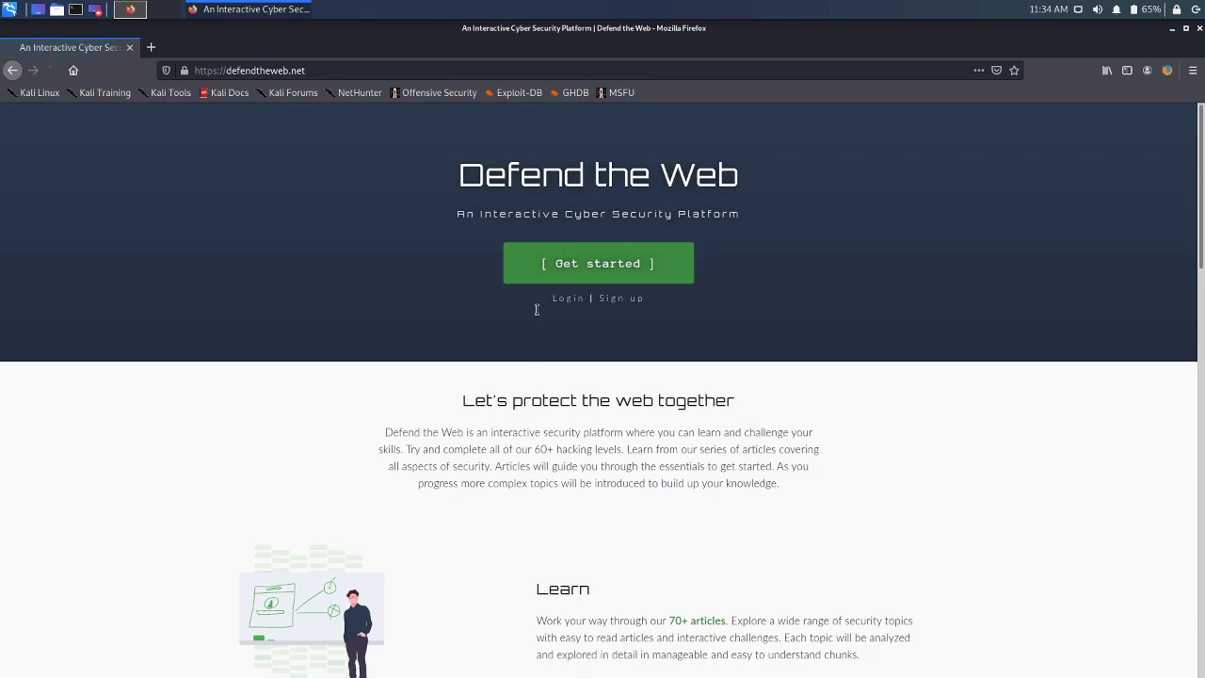
Step: Sign in with Google and open the Intro 9 challenge from the Playground list
left_click(568, 302)
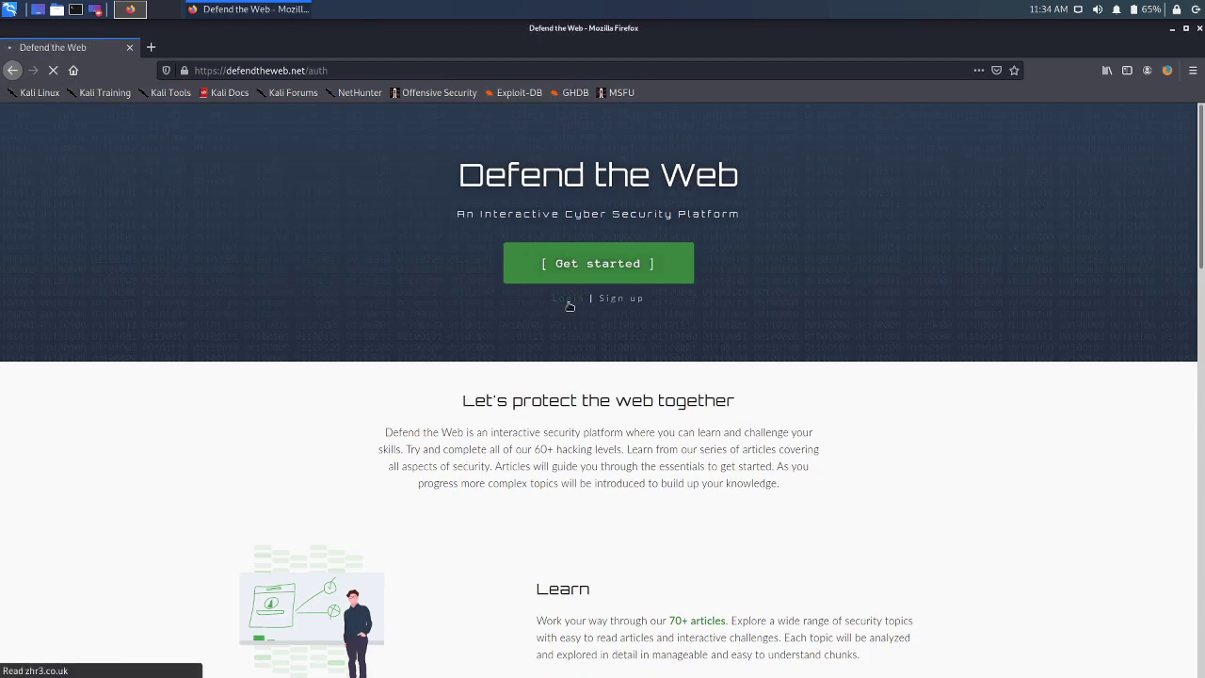
left_click(516, 520)
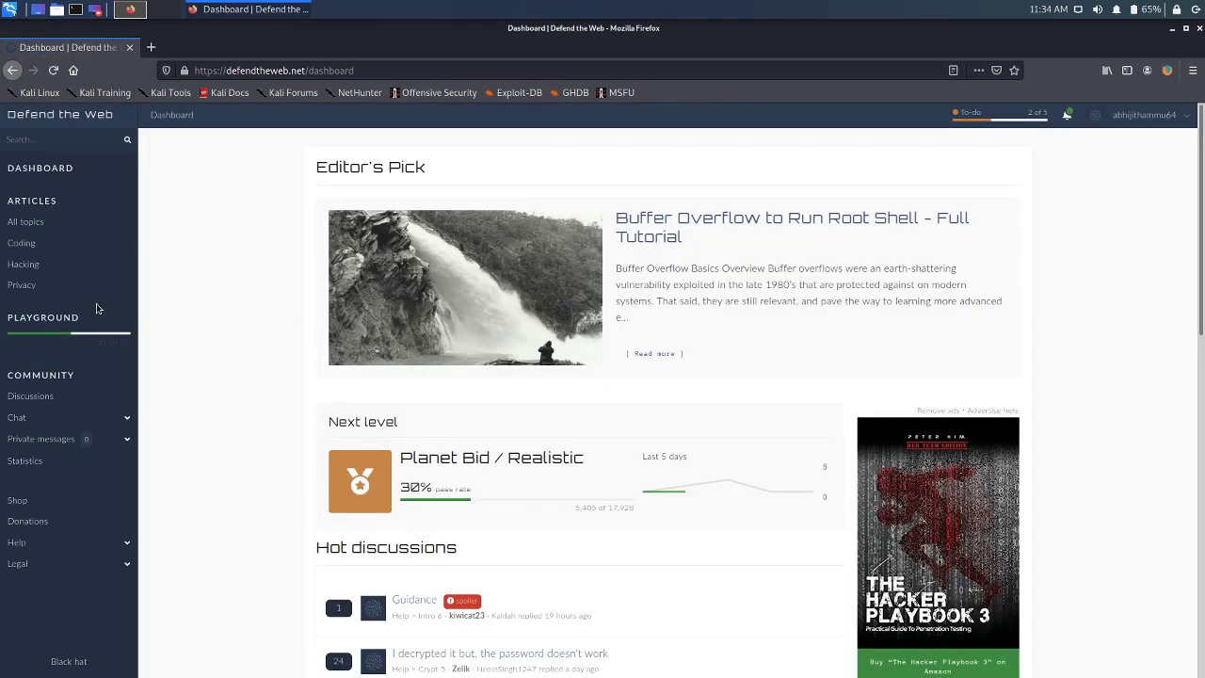
left_click(89, 318)
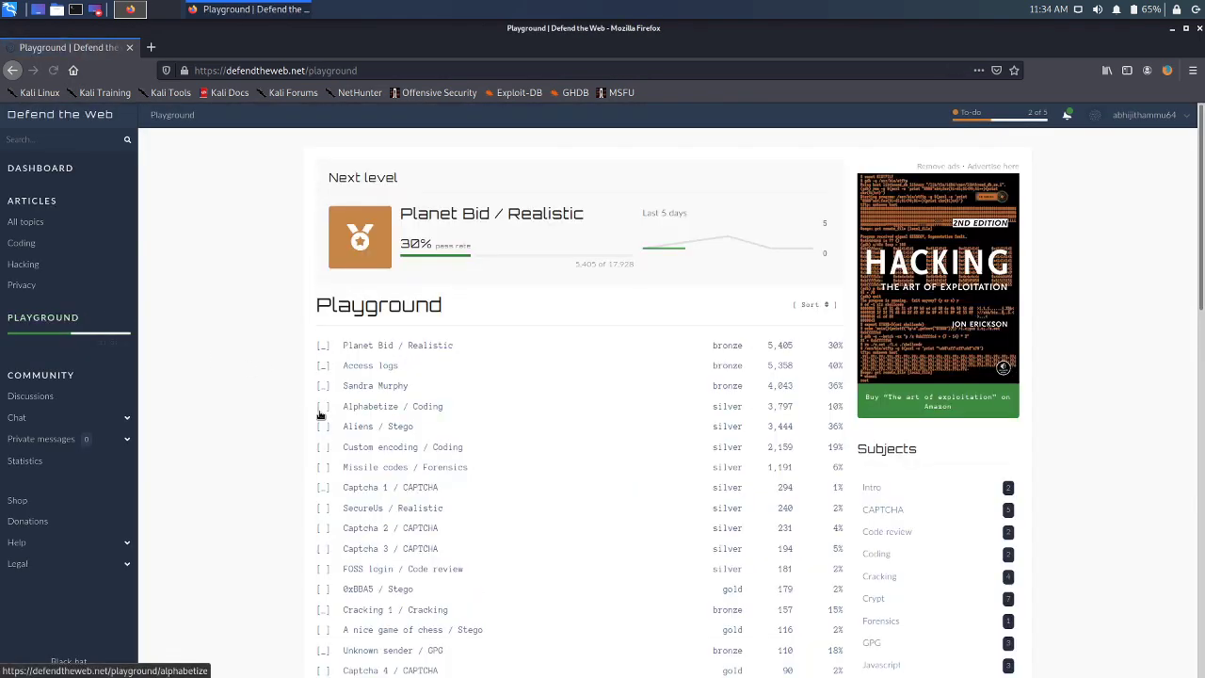
scroll(320, 414, "down", 10)
scroll(349, 227, "up", 1)
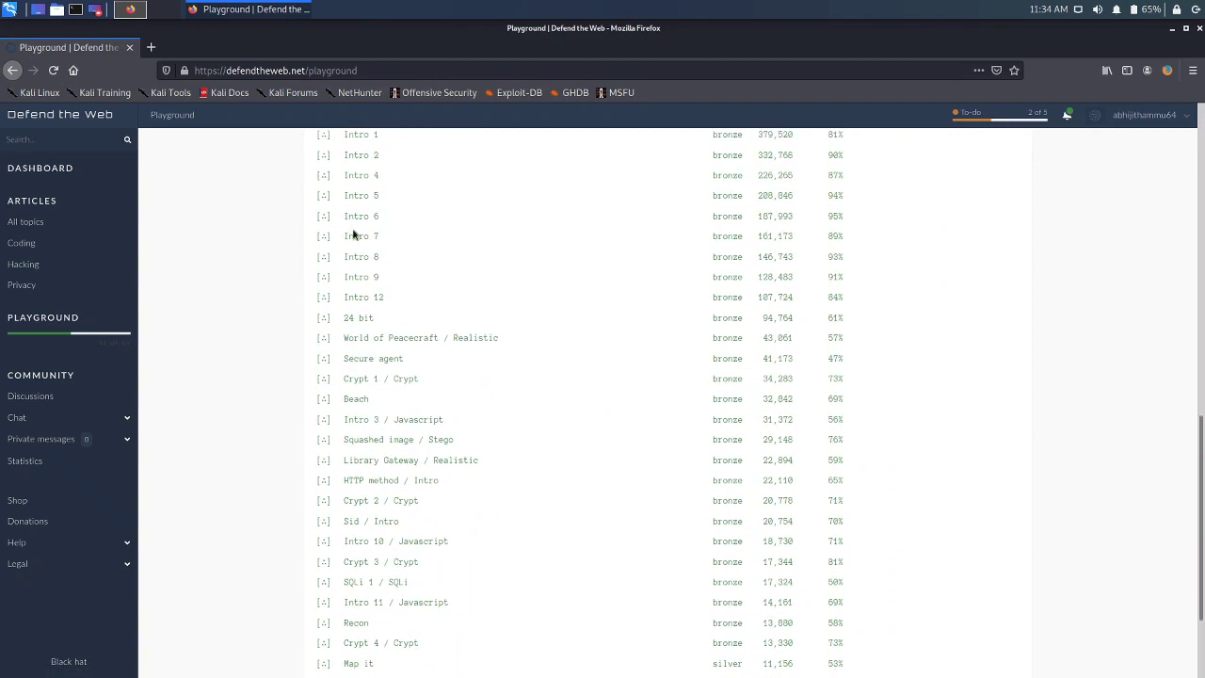
left_click(366, 279)
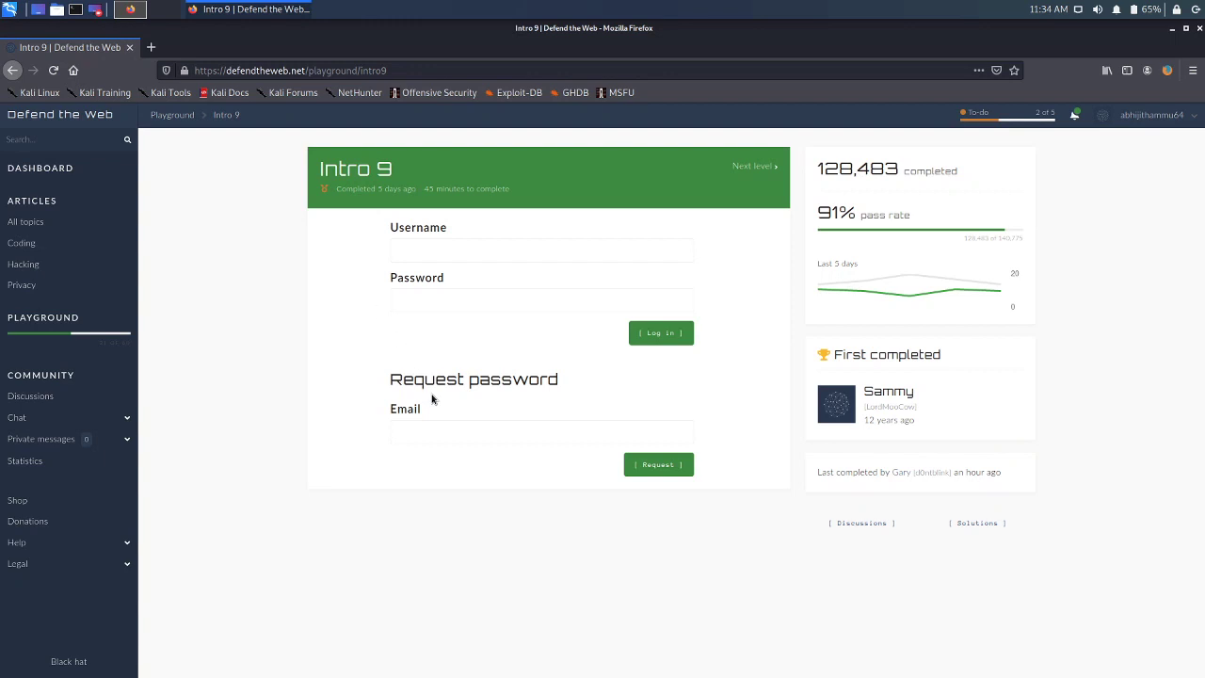
Step: Attempt a login with username admin and a guessed password
left_click(423, 255)
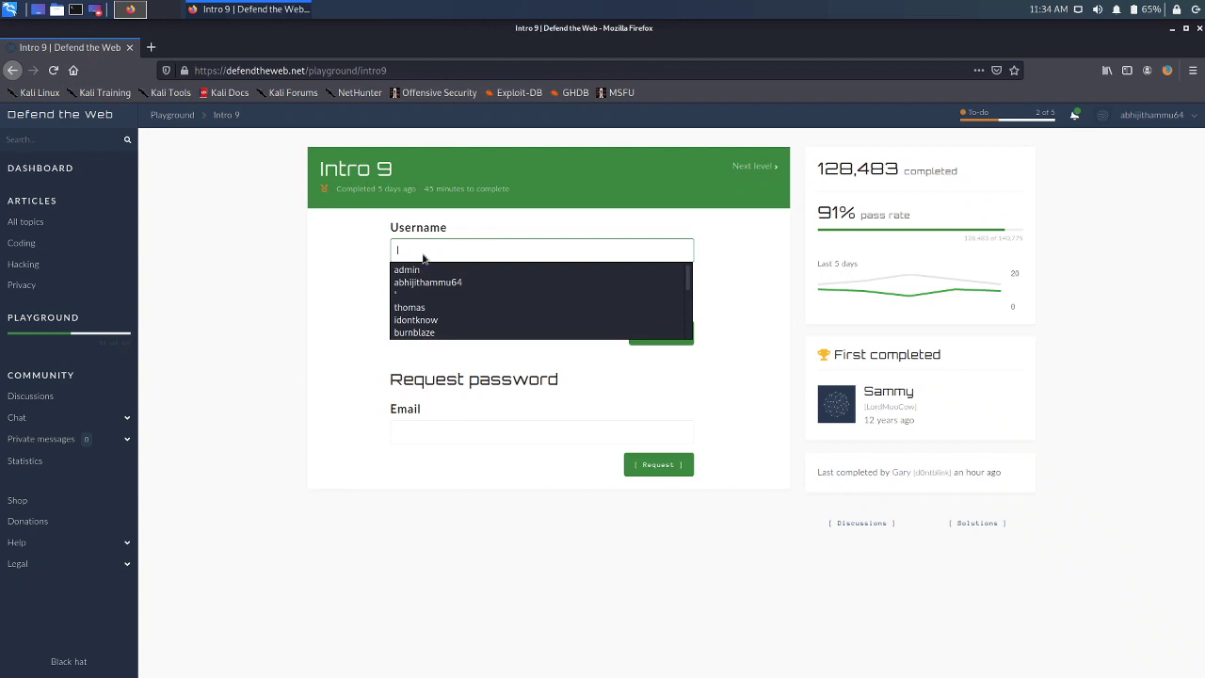
left_click(423, 270)
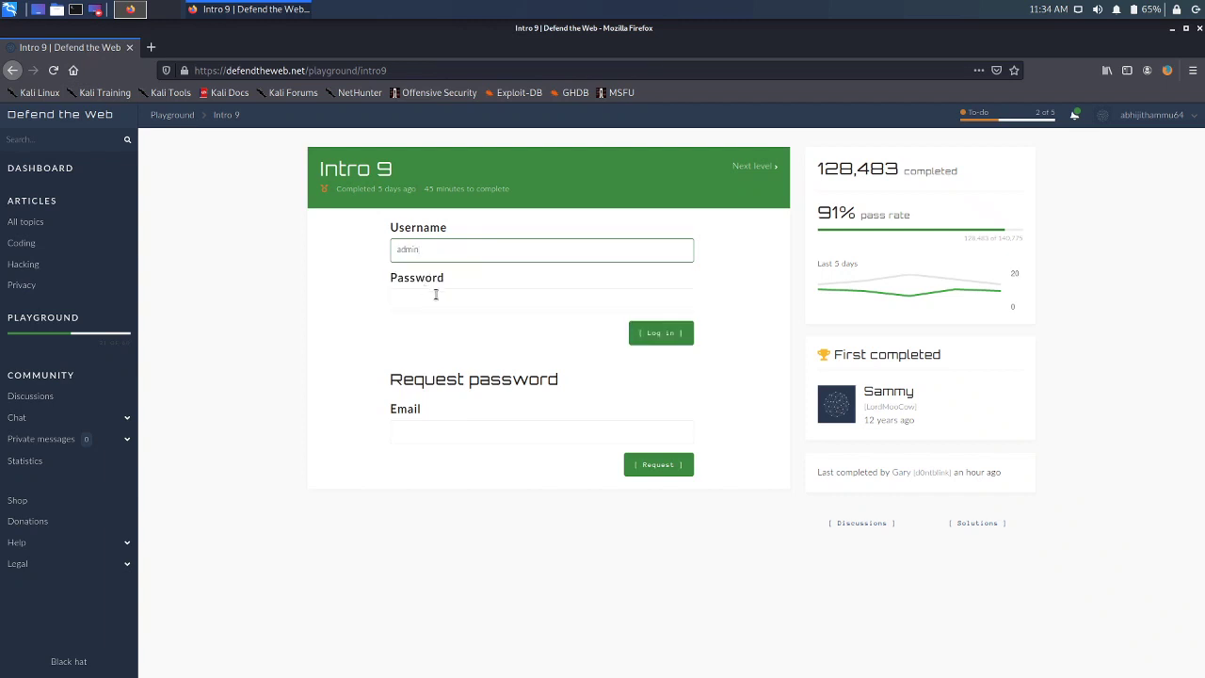
left_click(436, 294)
type("********")
key("Return")
Step: Request a password using a saved email address, then view the page source
left_click(423, 464)
type("abh")
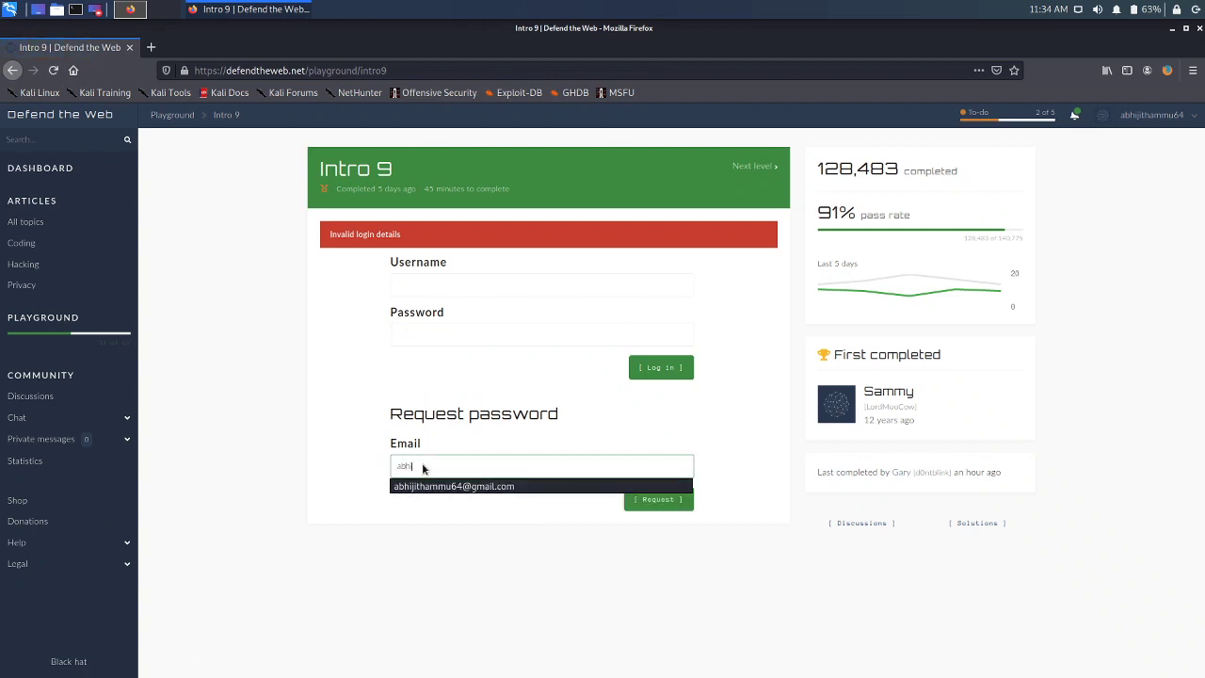
left_click(433, 488)
left_click(676, 505)
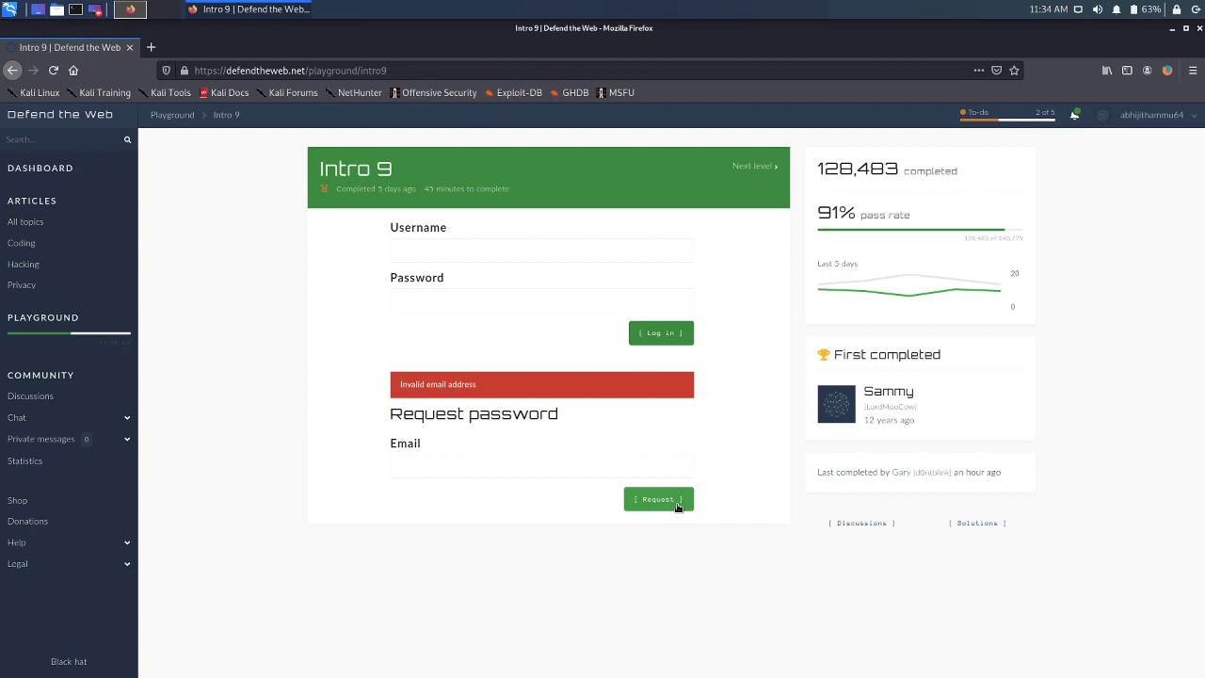
key("ctrl+u")
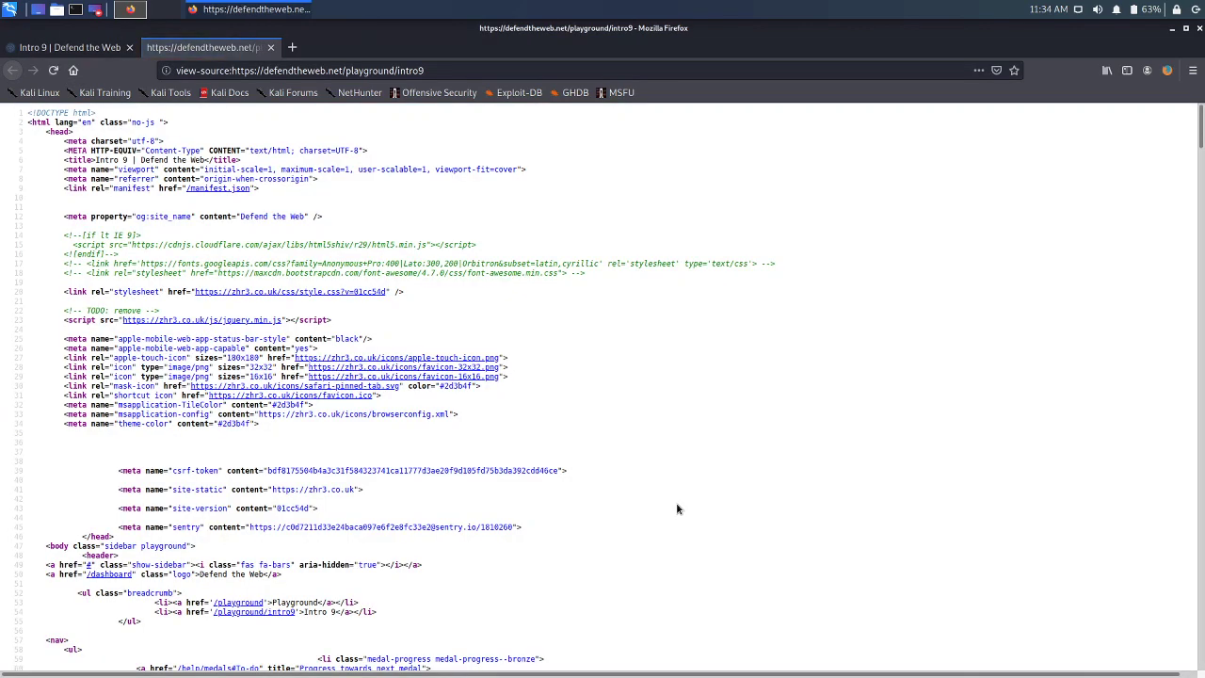
Step: Search the source at 150% zoom for 'email' and read email2's admin address
key("ctrl+f")
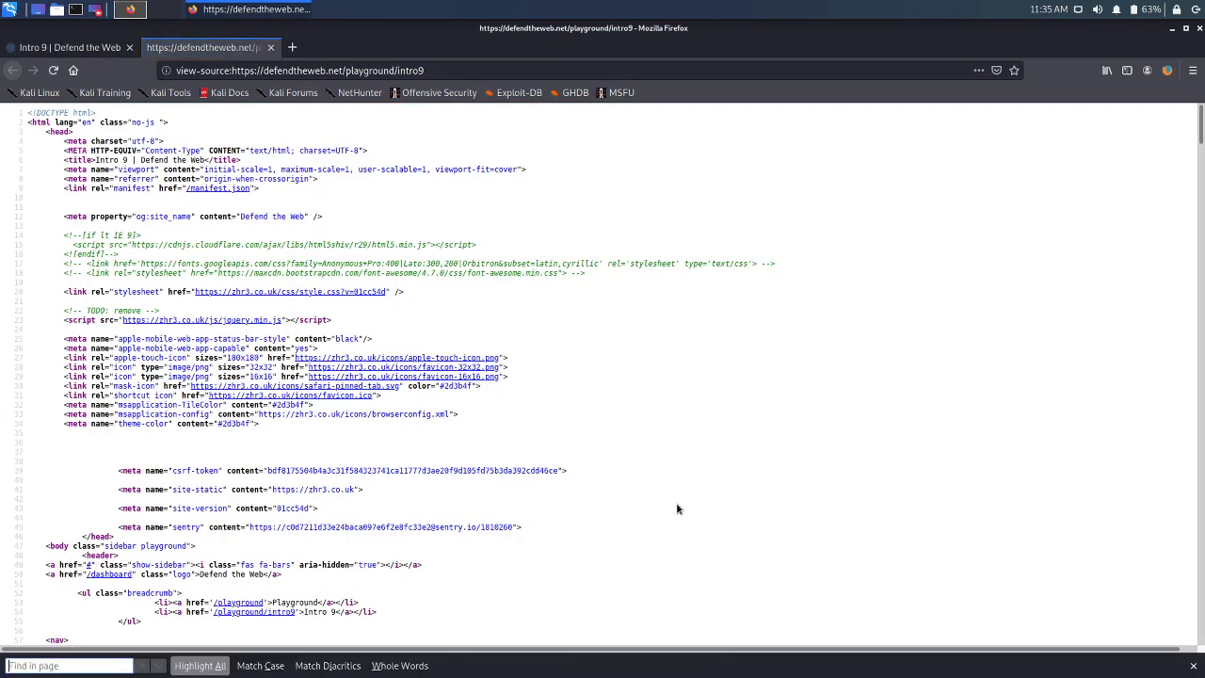
key("ctrl+plus")
key("ctrl+plus")
key("ctrl+plus")
key("ctrl+plus")
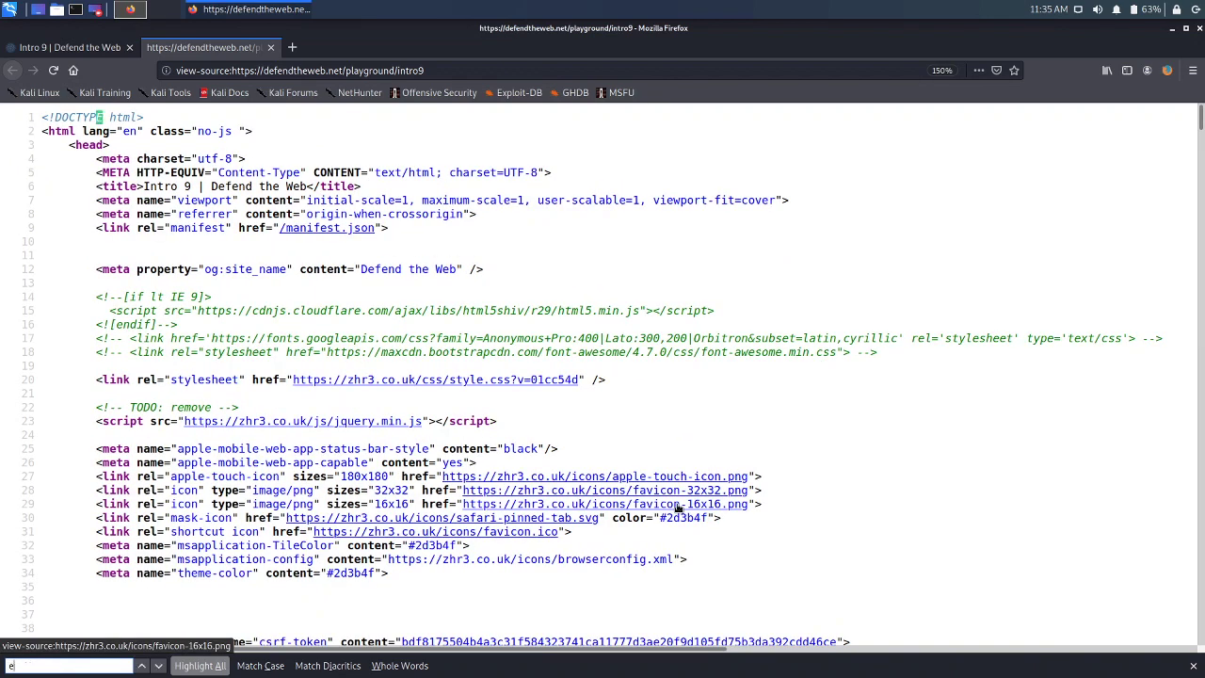
type("email")
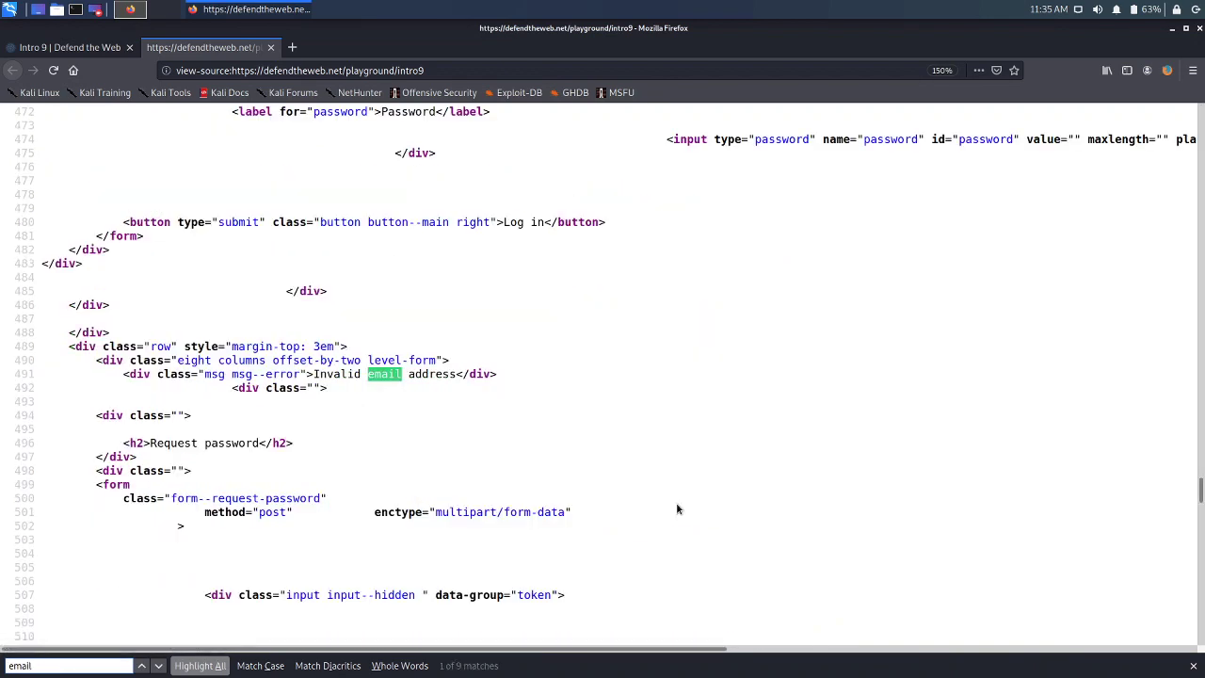
key("Return")
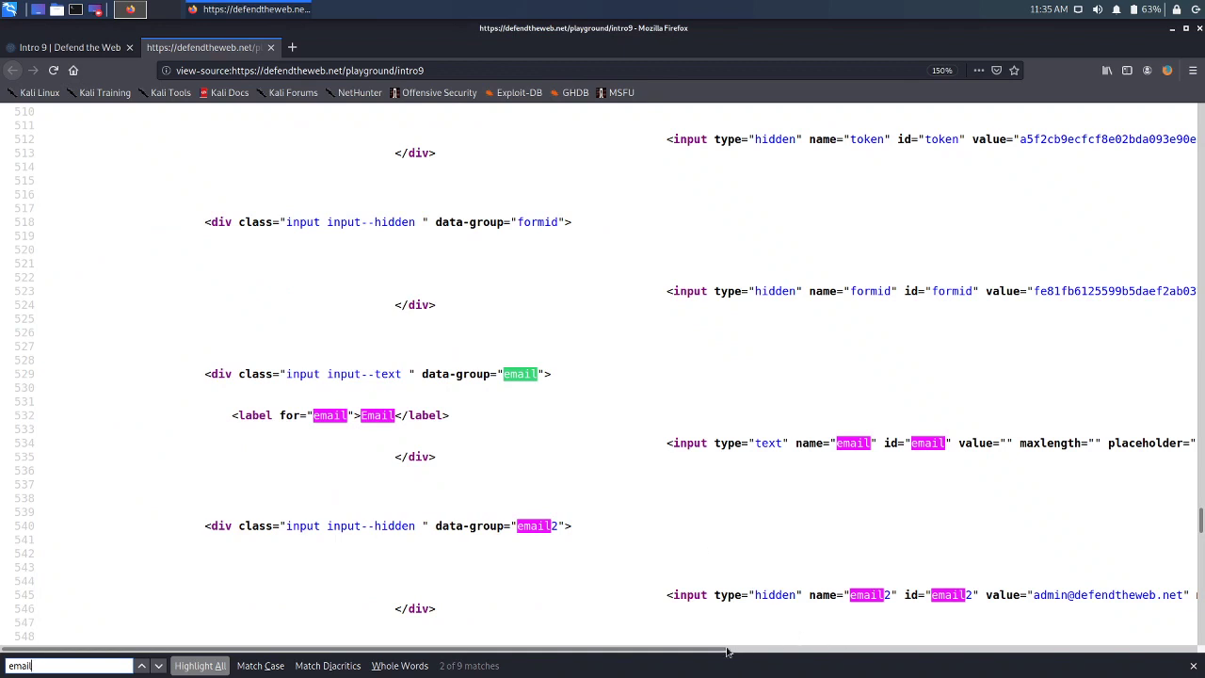
scroll(738, 650, "right", 5)
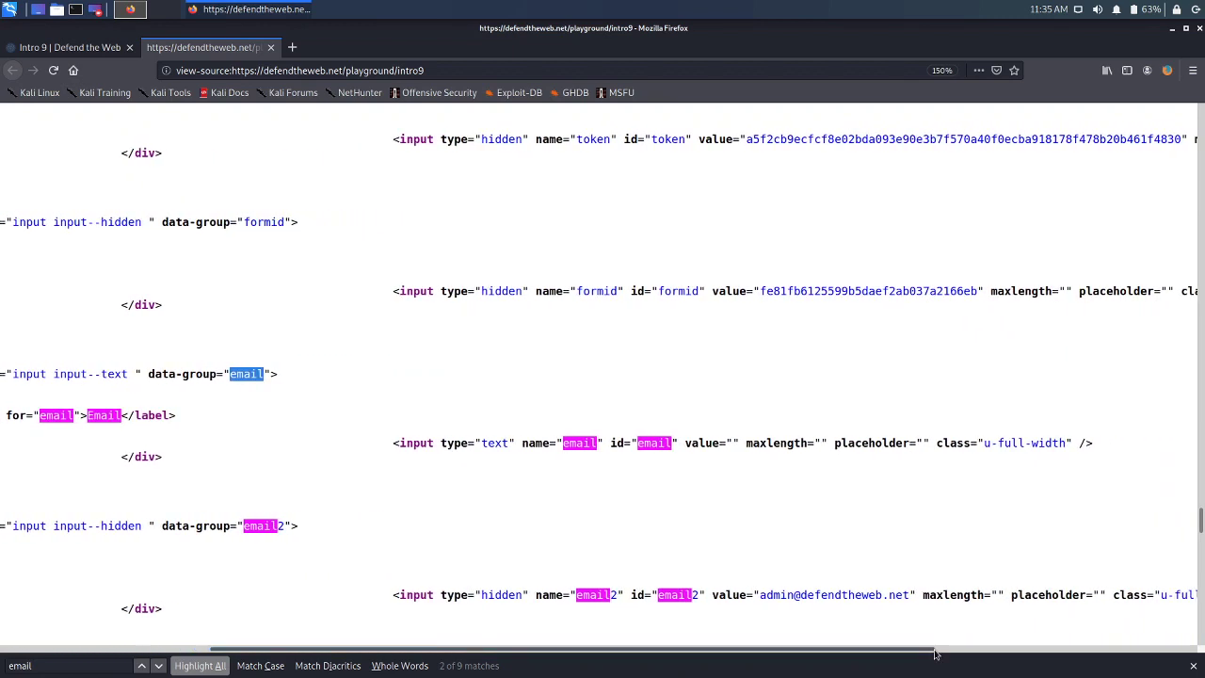
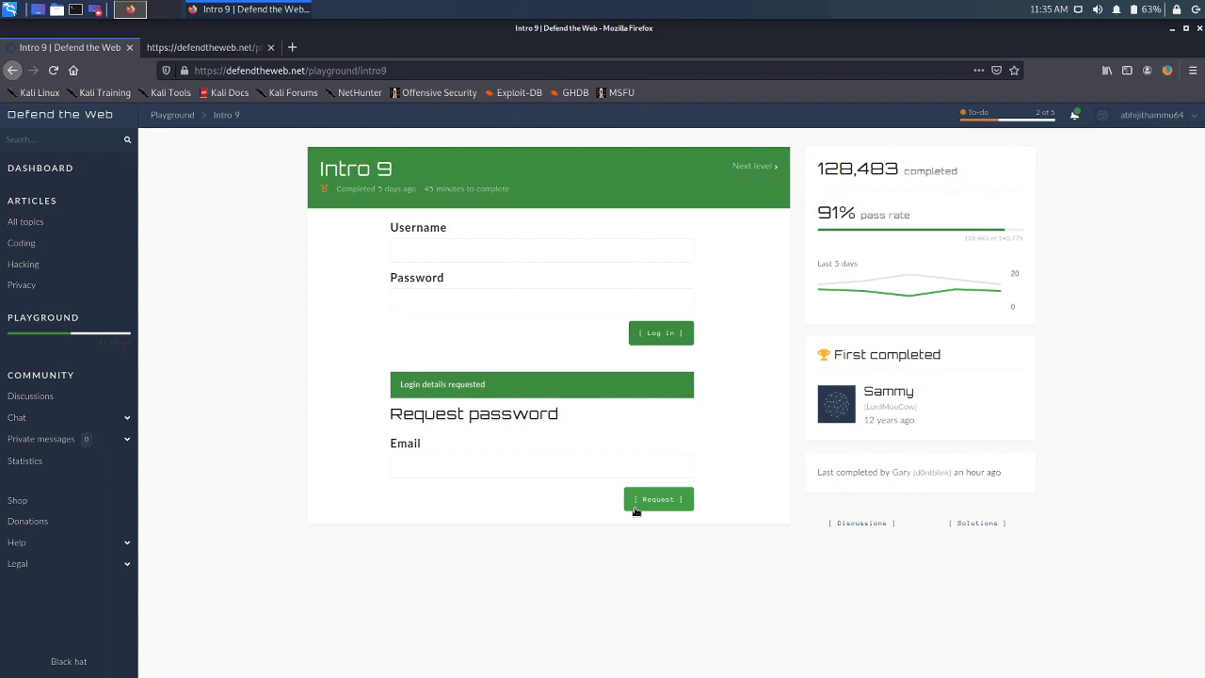
Step: Open Firefox Developer Tools on the Intro 9 page with Ctrl+Shift+I
right_click(524, 499)
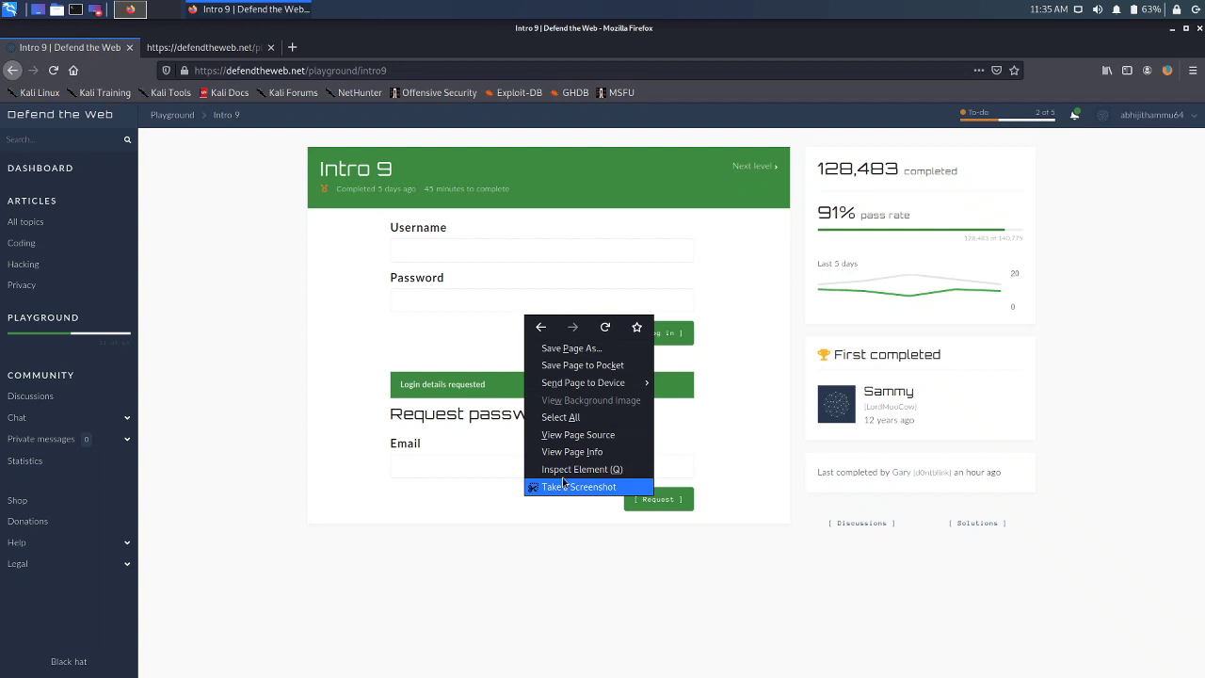
triple_click(446, 616)
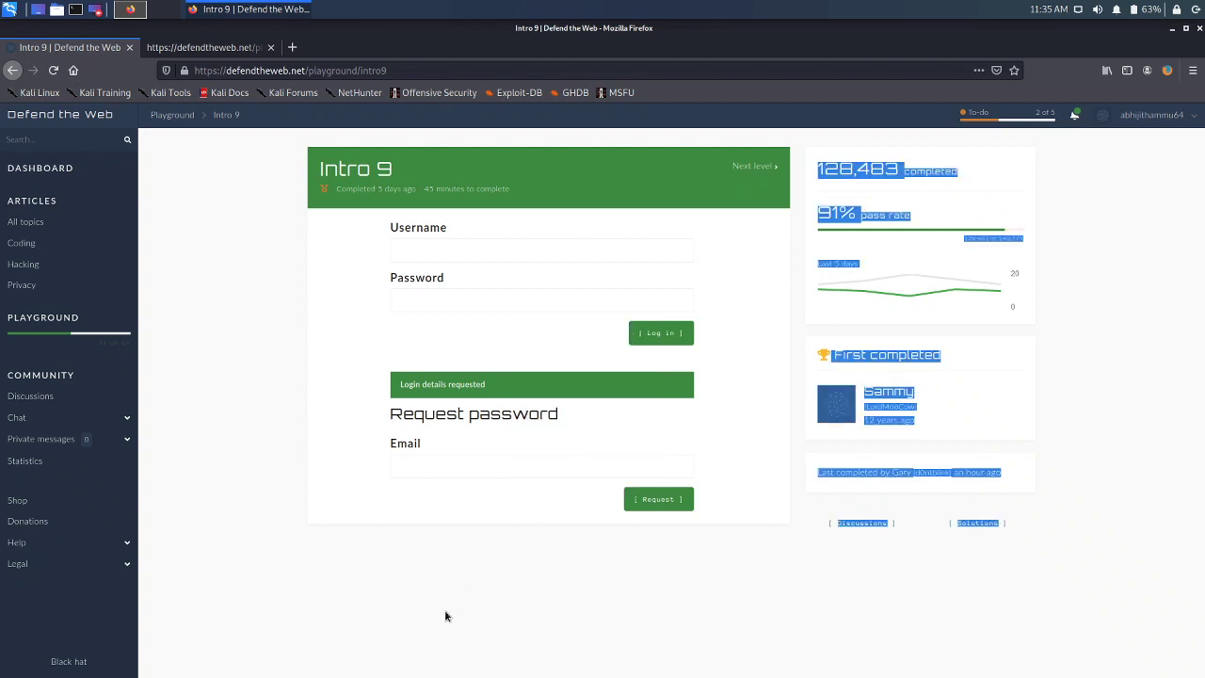
key("ctrl+shift+i")
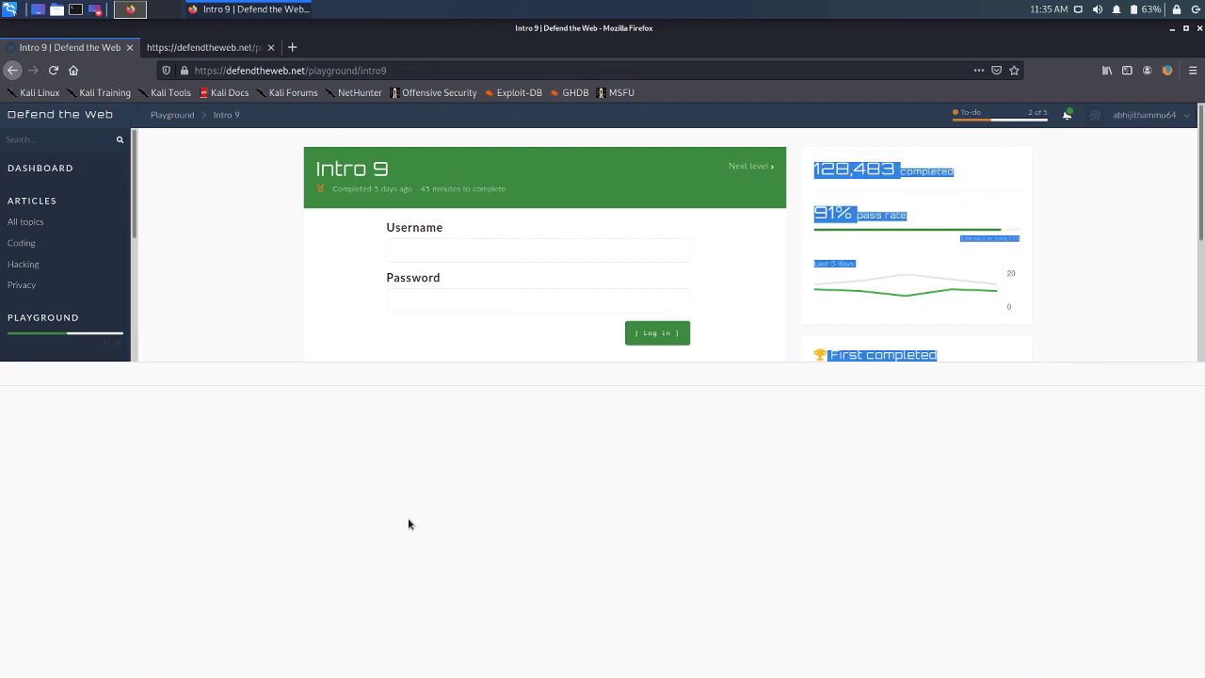
Step: Pick the Email label with the element picker to show the Request password form markup
scroll(399, 353, "down", 2)
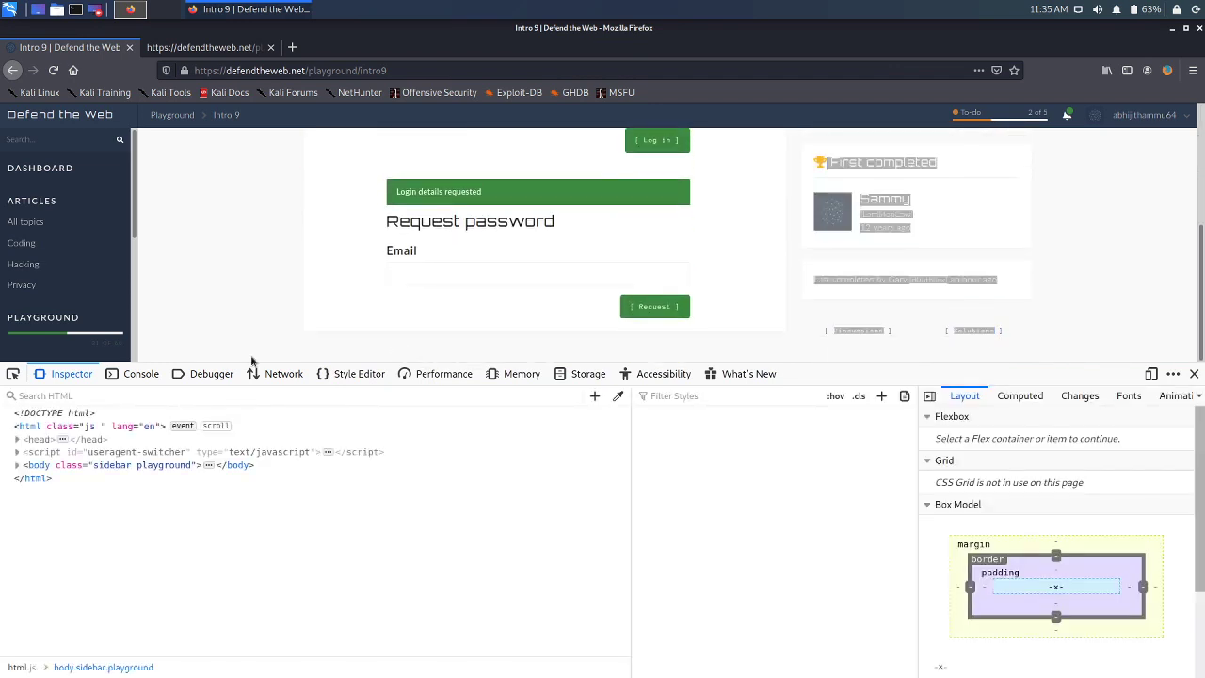
left_click(14, 376)
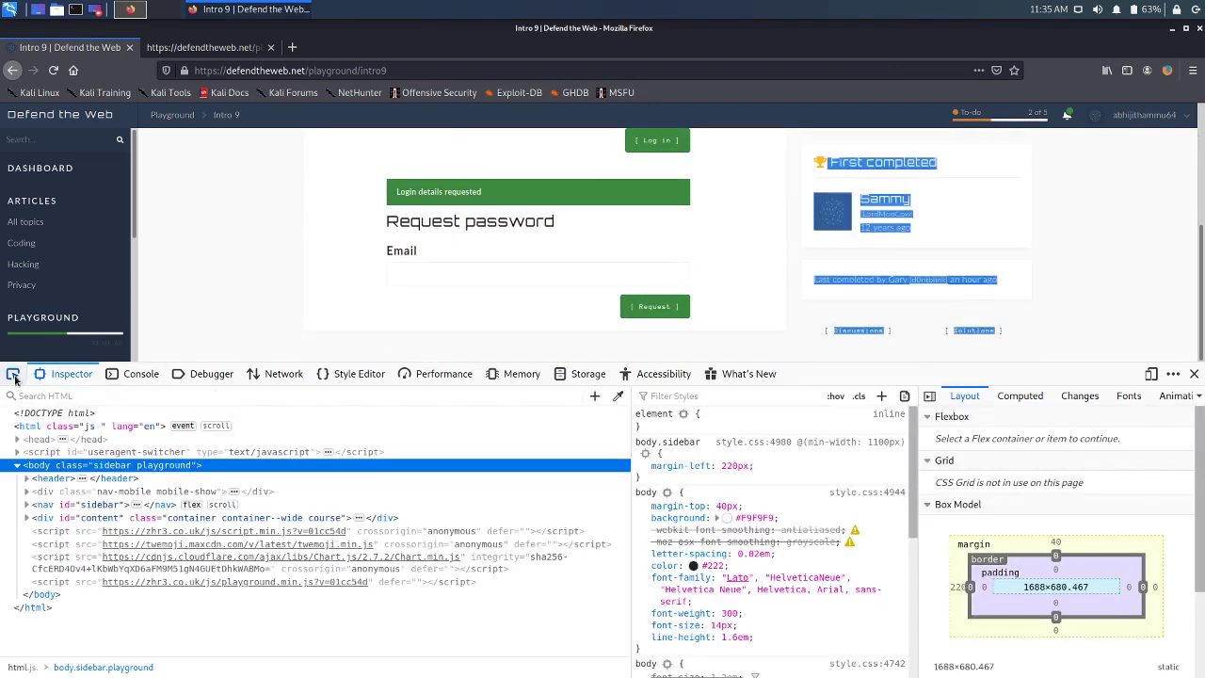
left_click(491, 262)
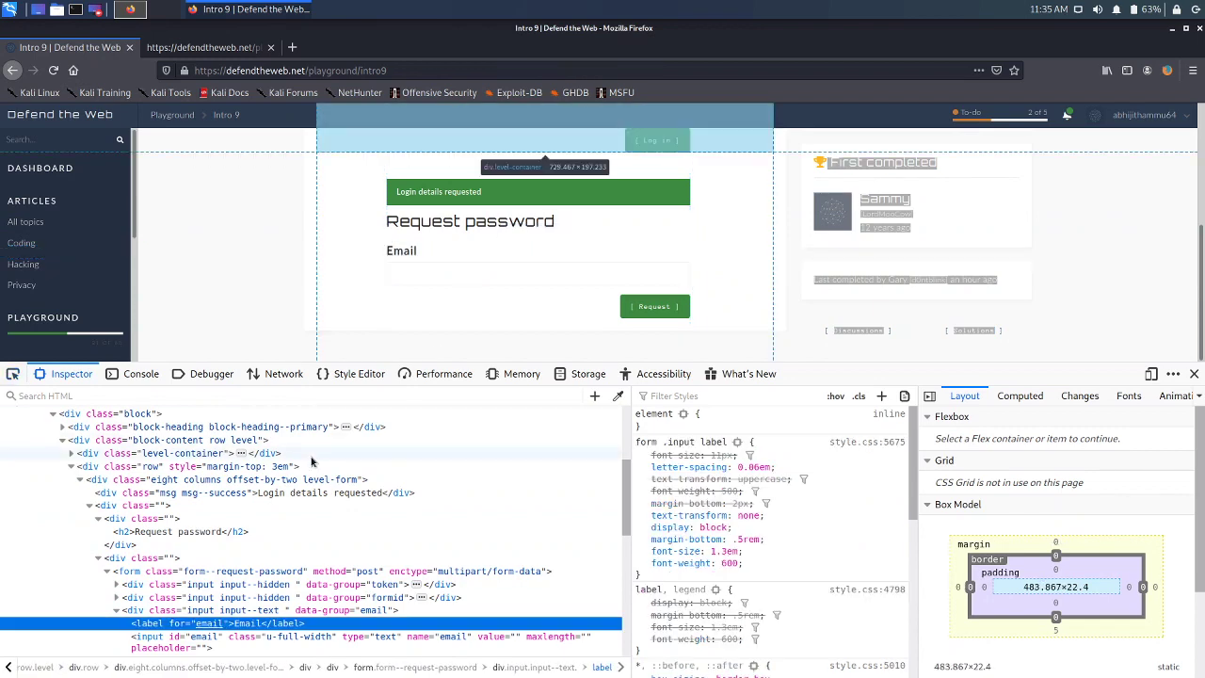
scroll(334, 555, "down", 2)
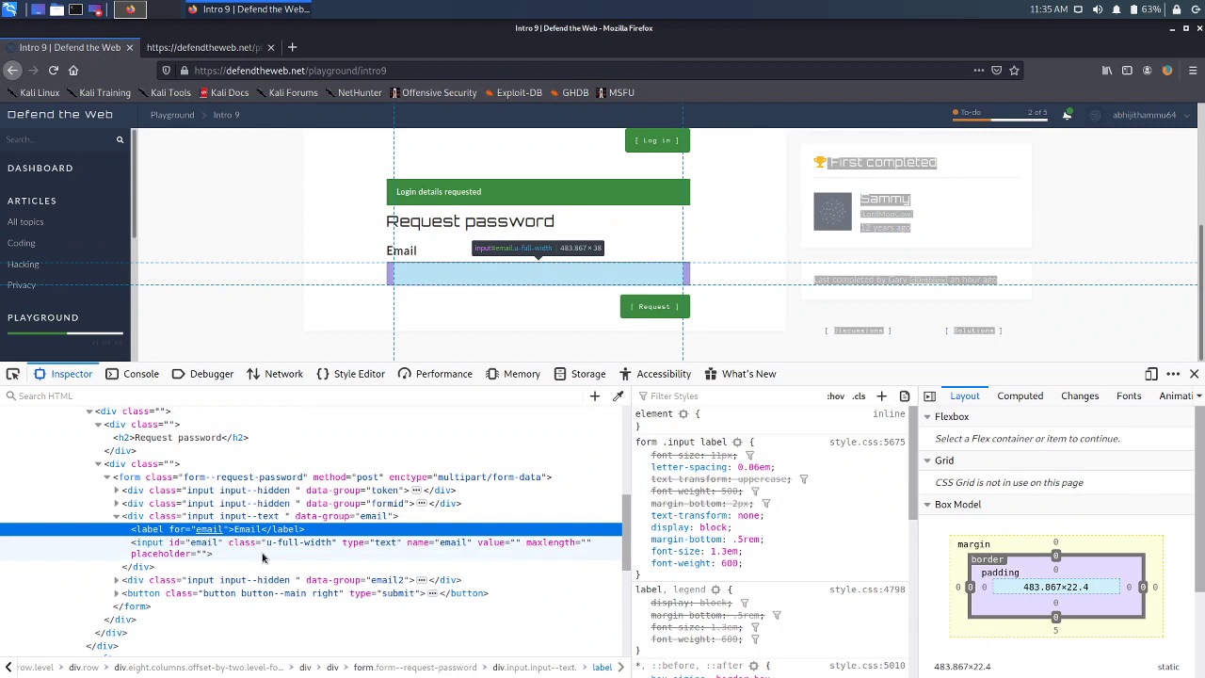
Step: Expand the hidden email2 block and open its input's admin e-mail value for editing
left_click(122, 580)
left_click(116, 580)
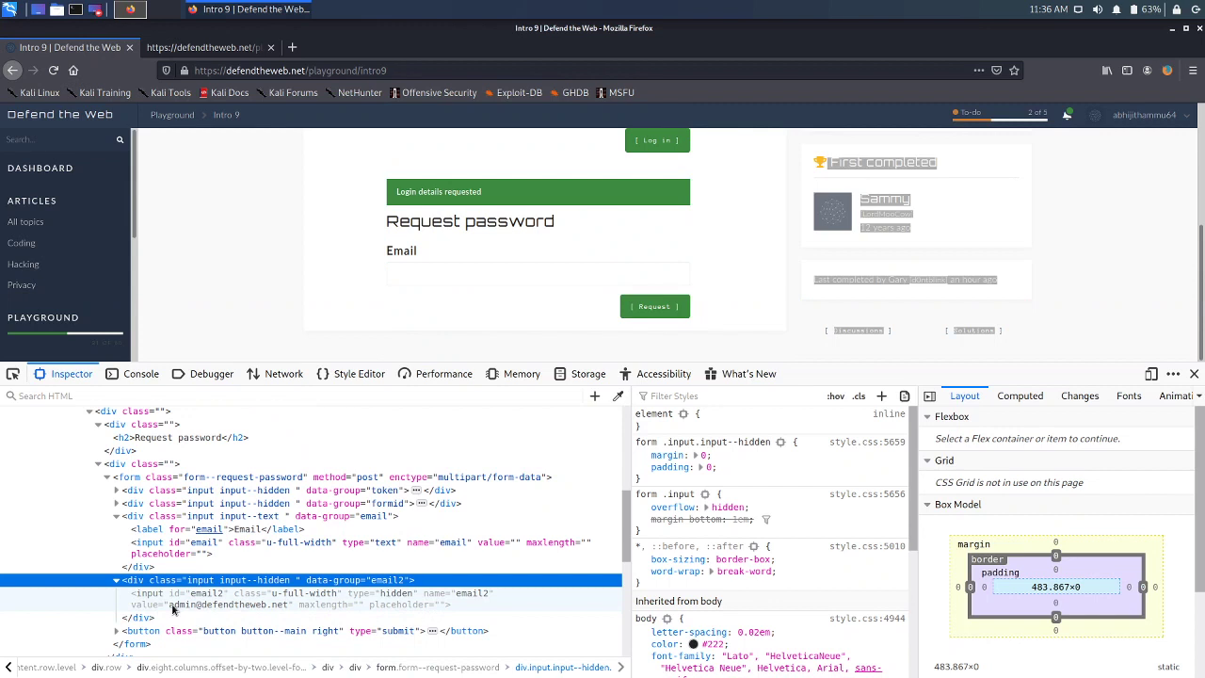
double_click(222, 607)
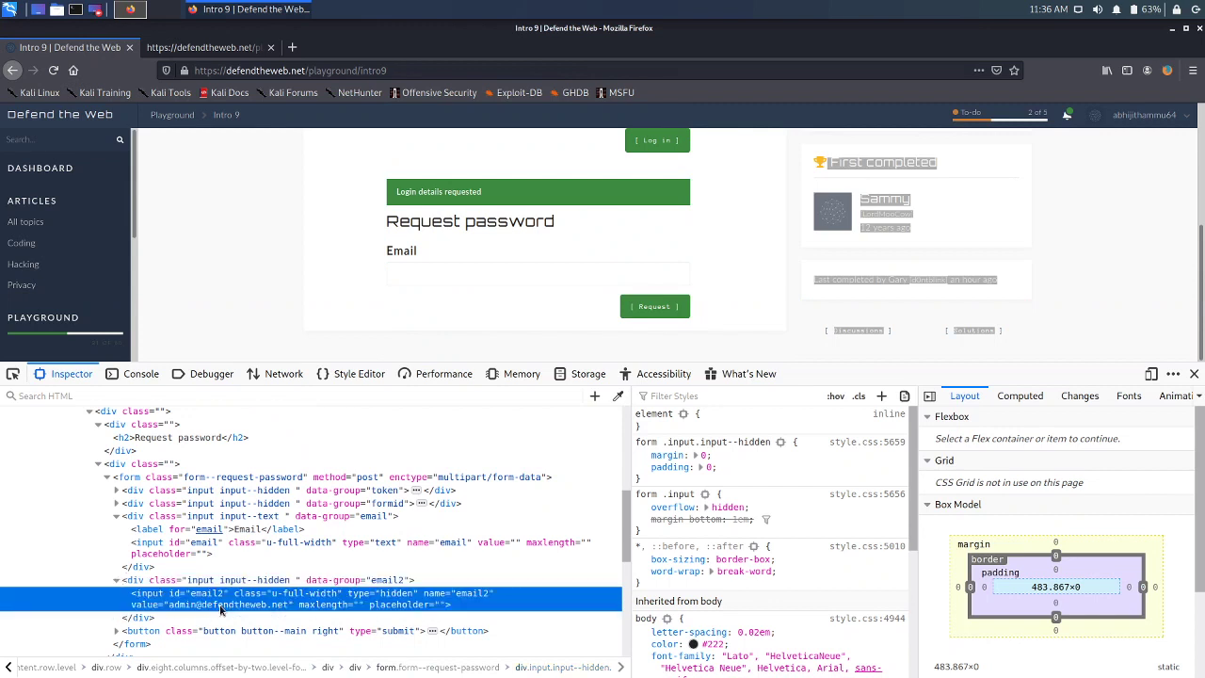
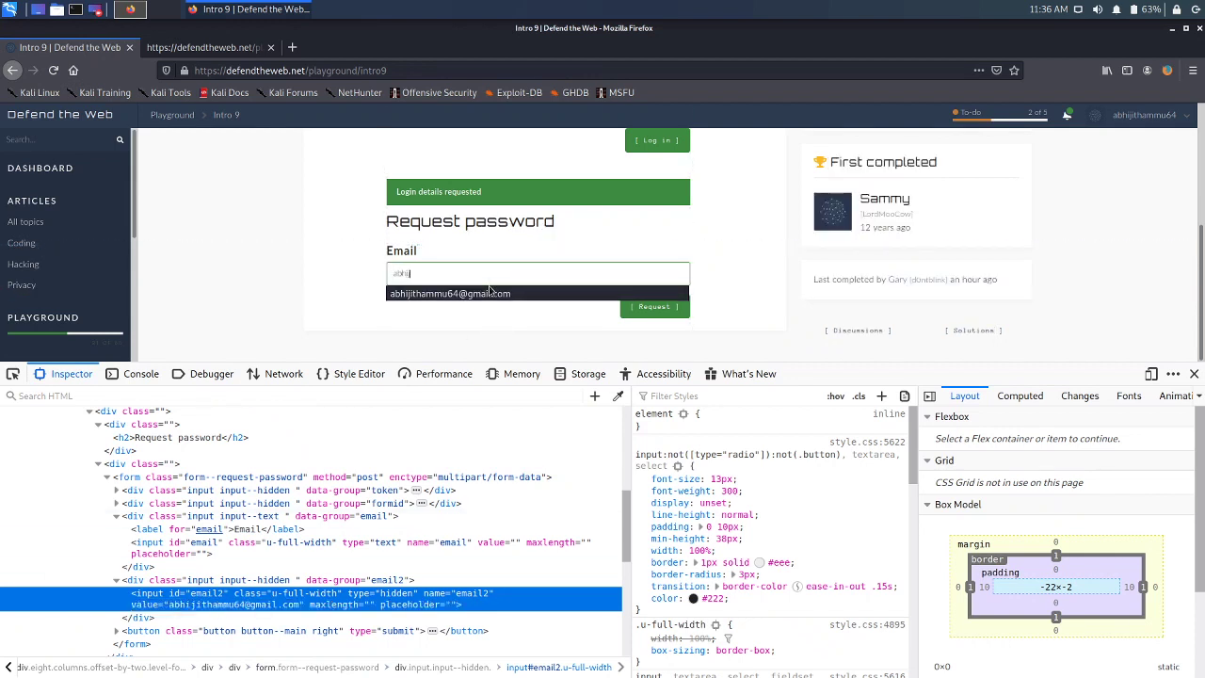
Step: Fill the Email field with the user's own address from autocomplete and send the password request
left_click(489, 290)
left_click(646, 318)
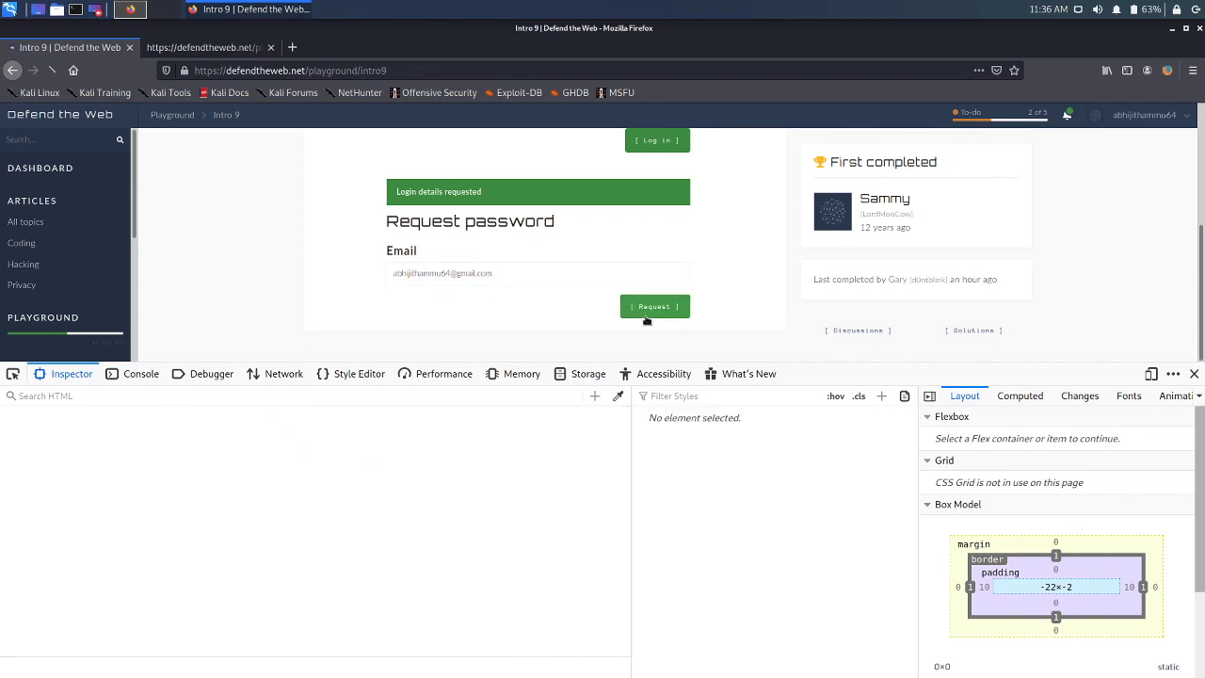
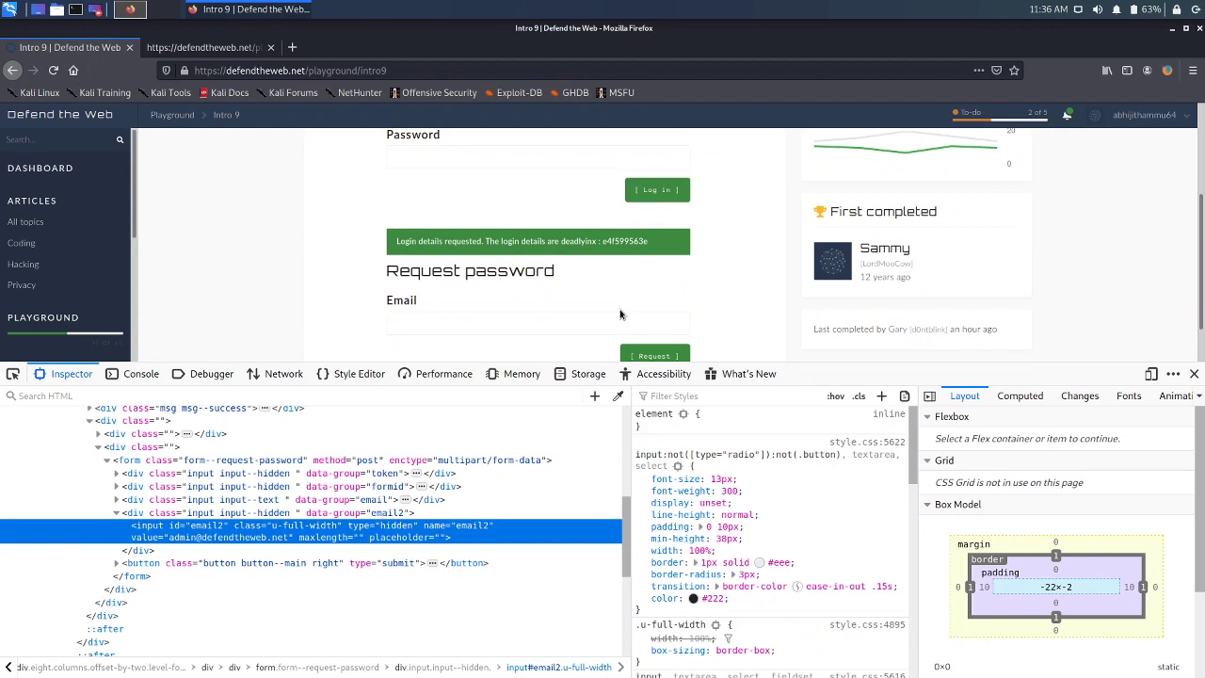
Step: Close the developer tools so the Intro 9 page with the revealed login details fills the window
left_click(1197, 374)
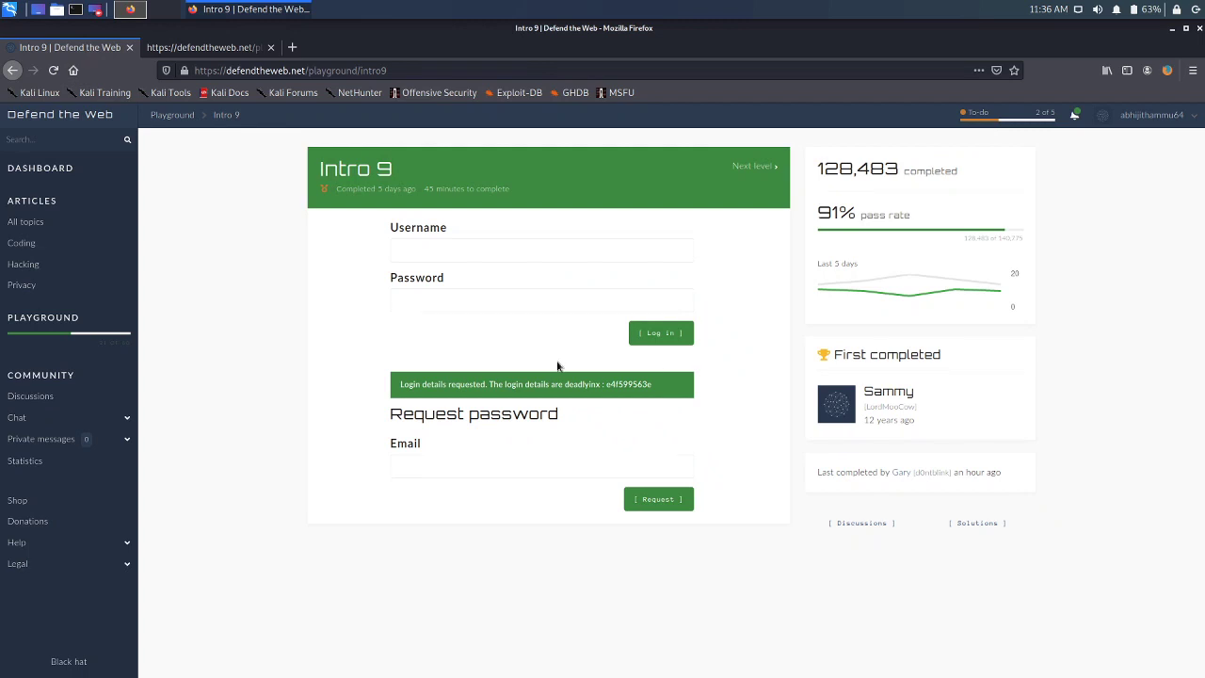
Step: Copy the revealed username from the green banner into the login form's Username field
left_click_drag(565, 384, 600, 385)
key("ctrl+c")
left_click(421, 247)
key("ctrl+v")
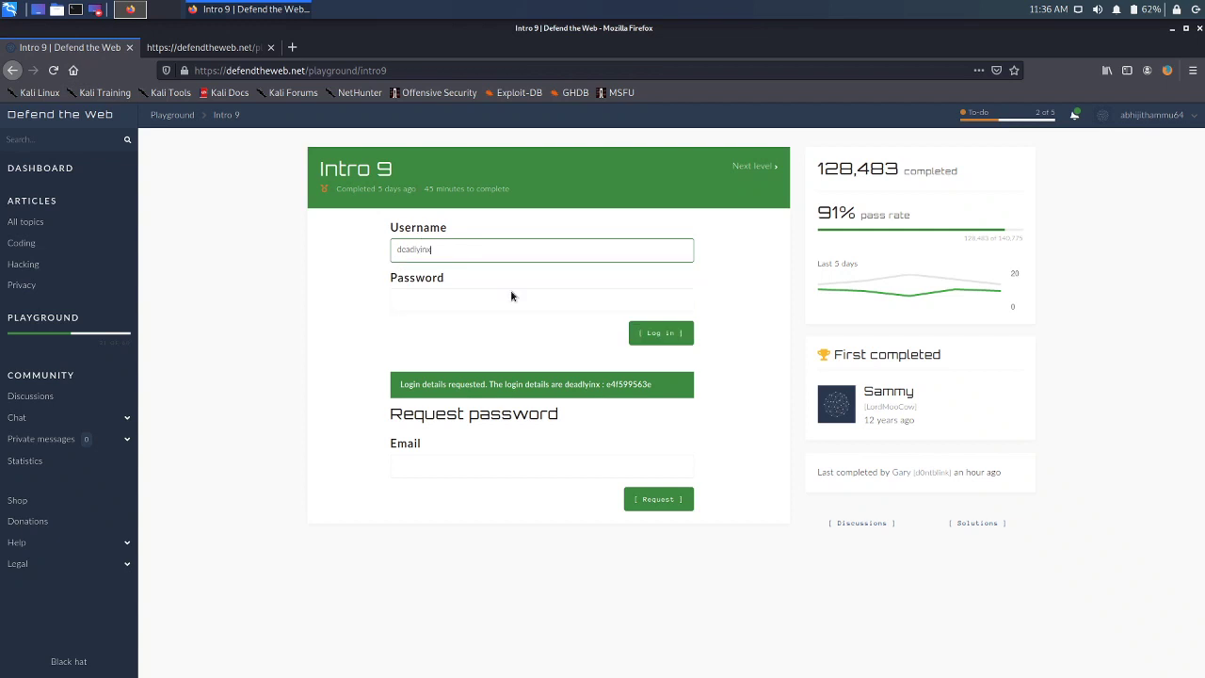
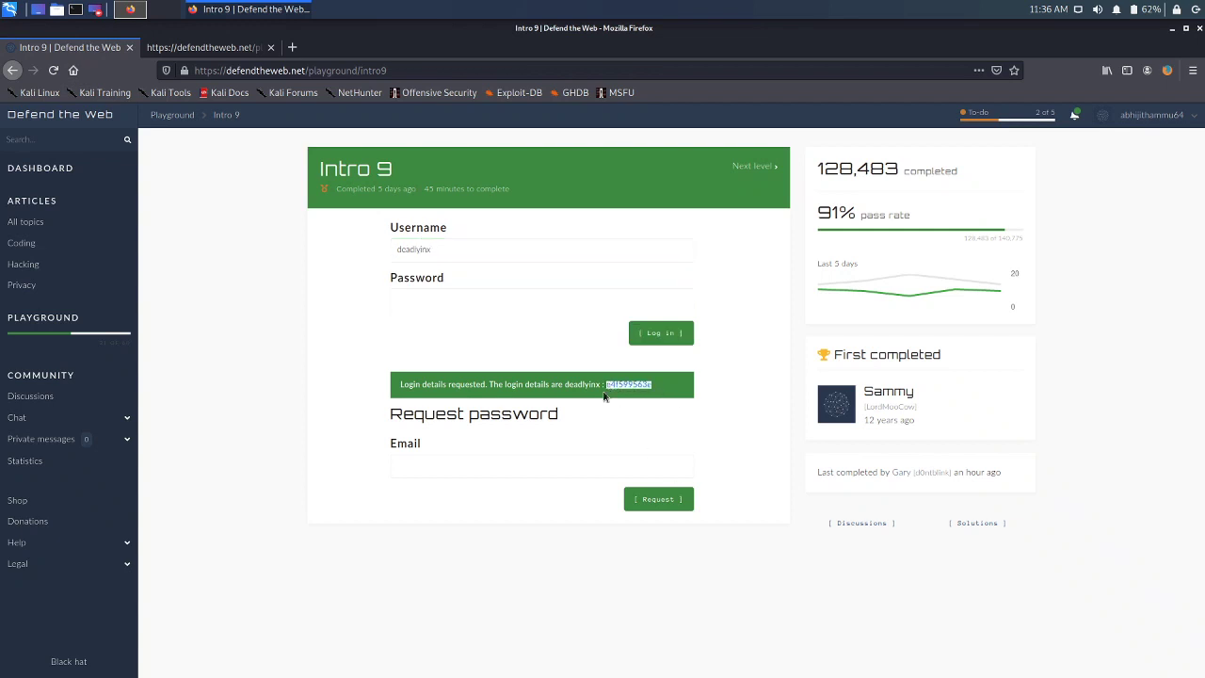
Step: Paste the revealed password into the Intro 9 login form and log in
left_click(577, 301)
key("ctrl+v")
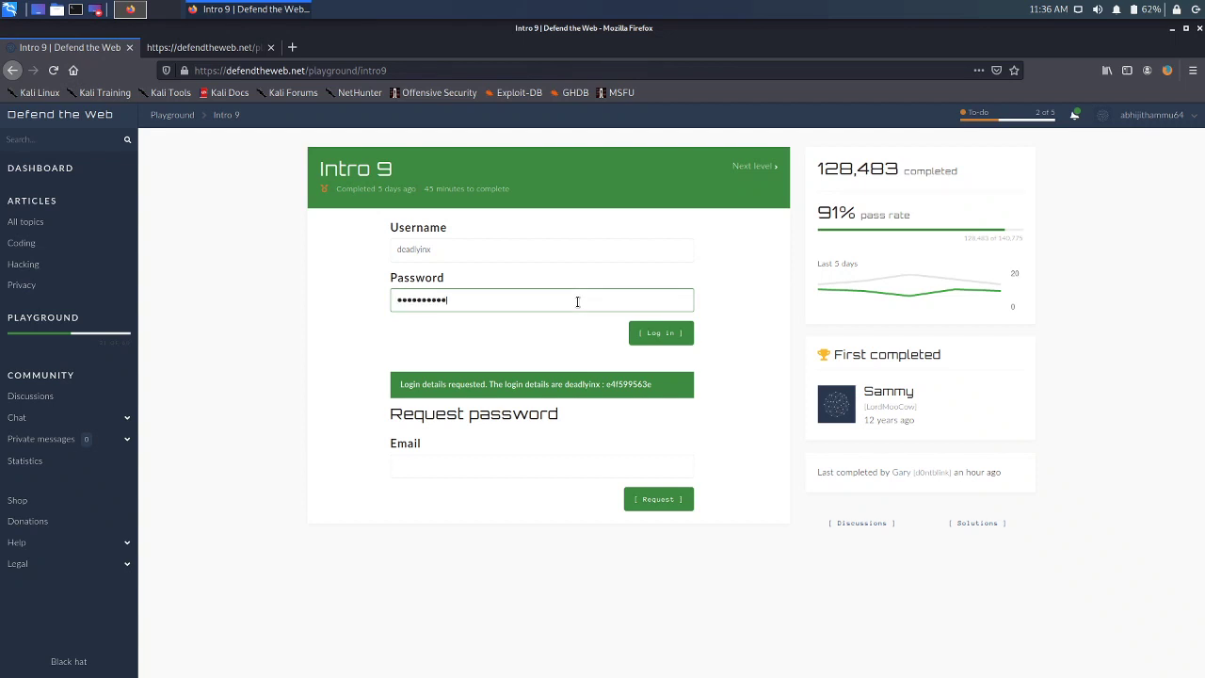
left_click(649, 334)
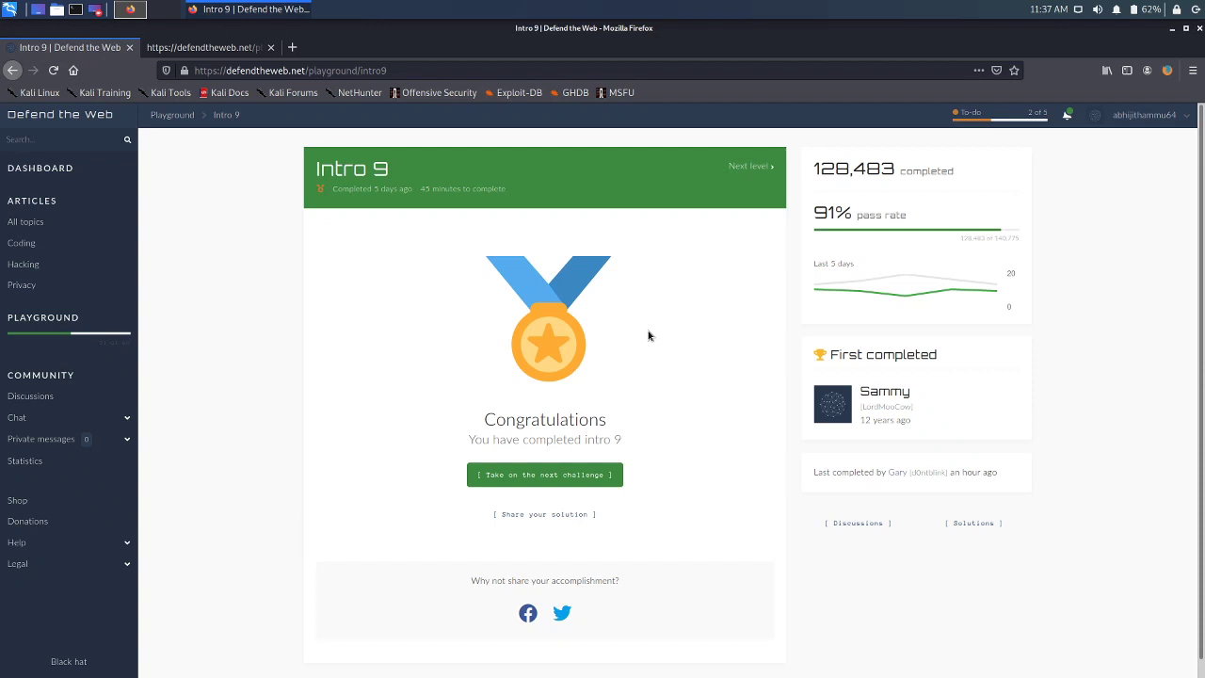
Step: Go to the Playground challenge list and scroll down to the completed Intro challenges
left_click(42, 334)
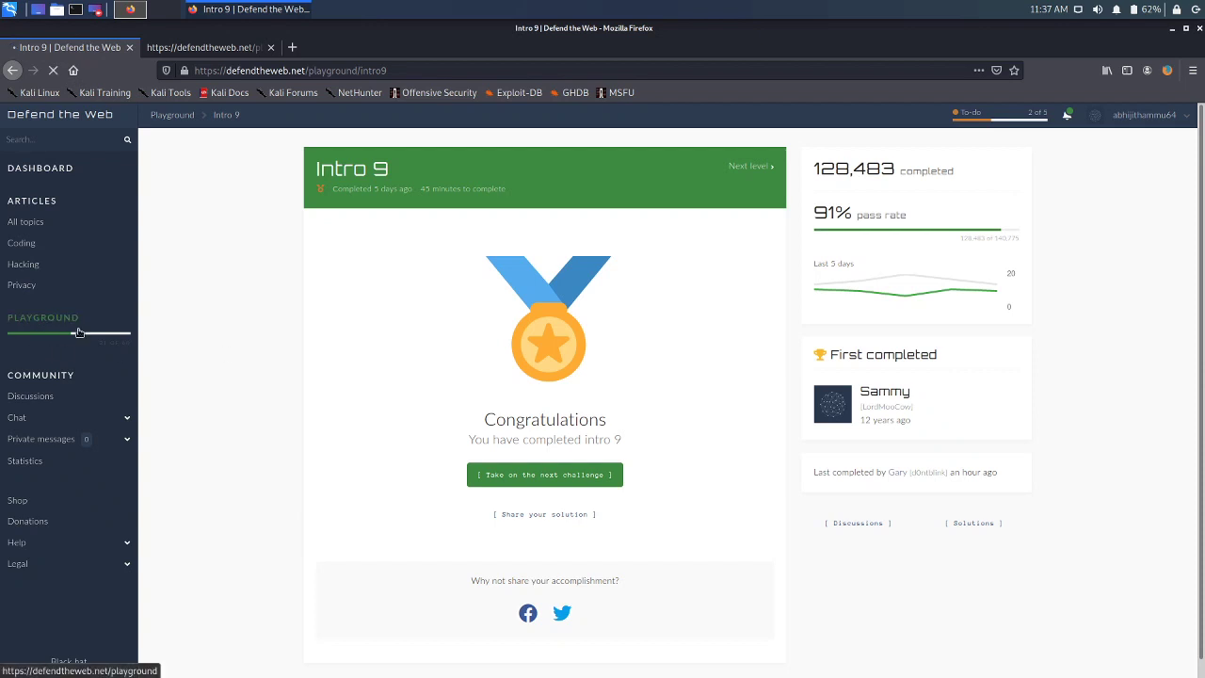
scroll(471, 448, "down", 10)
scroll(471, 448, "down", 2)
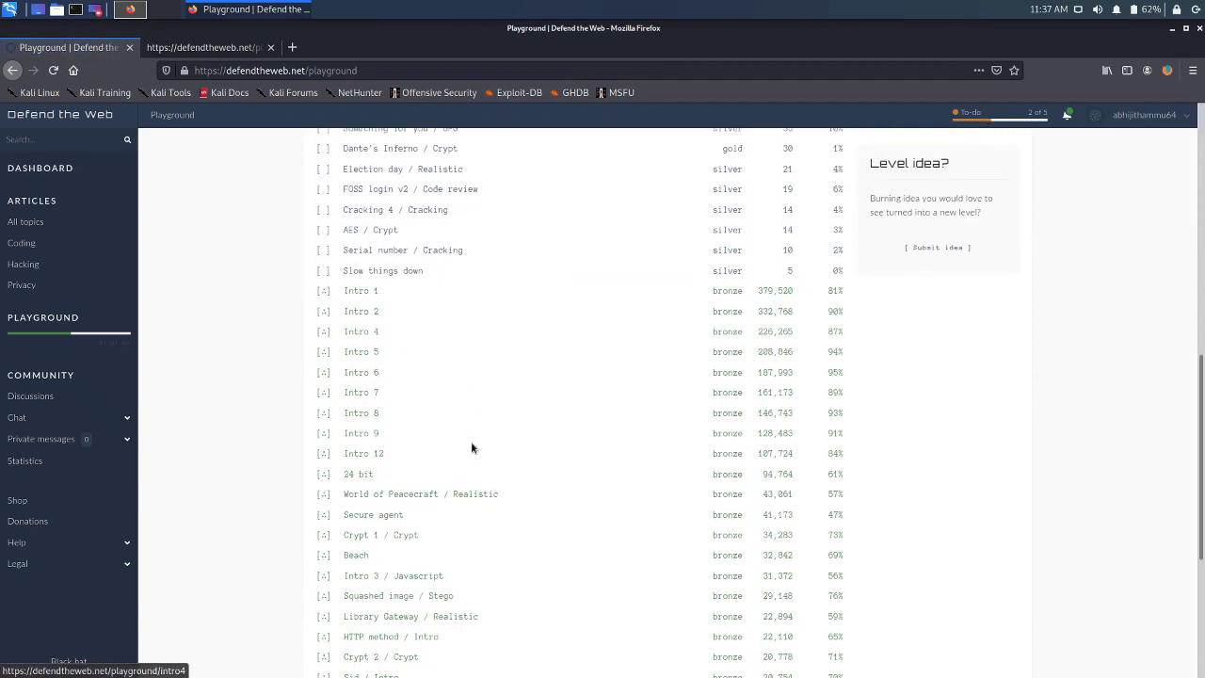